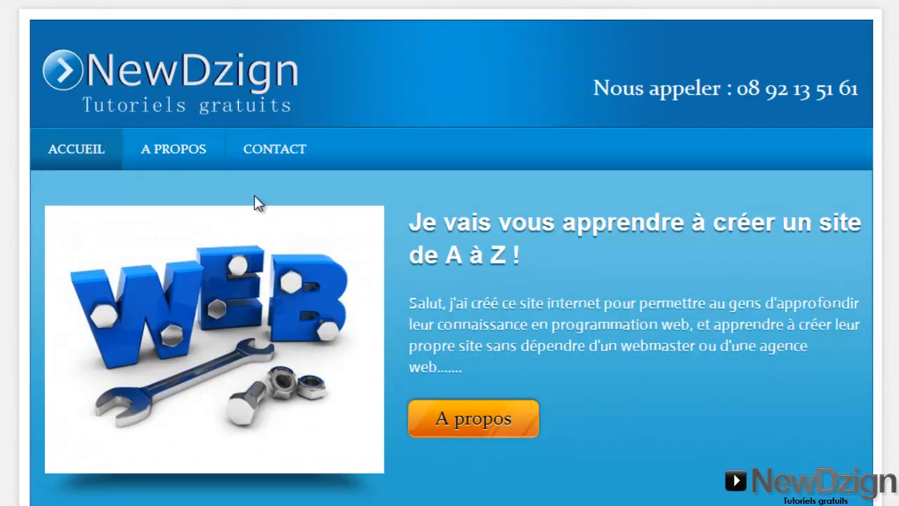
Go to the WordPress dashboard and open the A propos page for editing from the list of all pages.
left_click(178, 160)
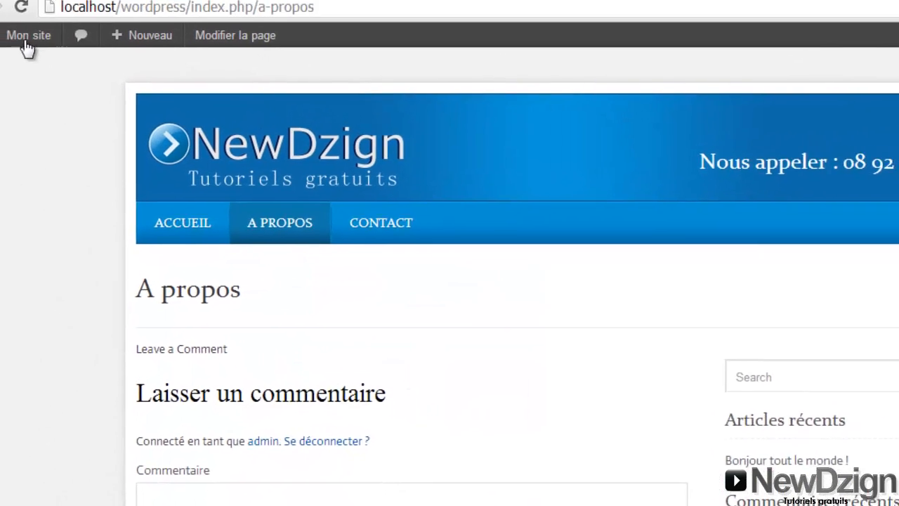
mouse_move(73, 70)
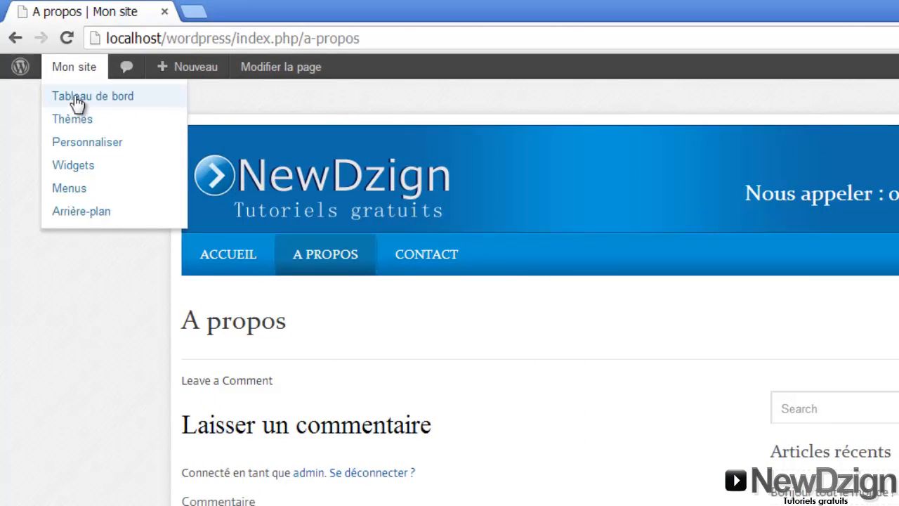
left_click(78, 104)
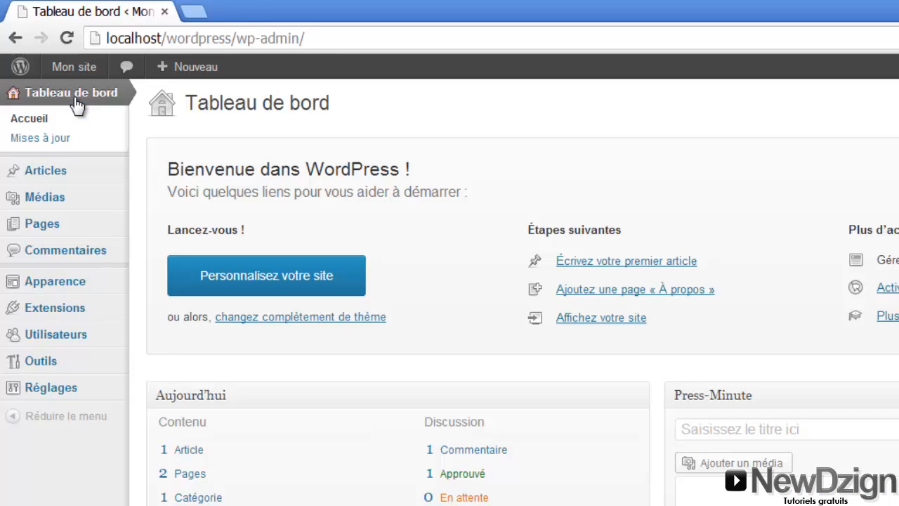
mouse_move(27, 228)
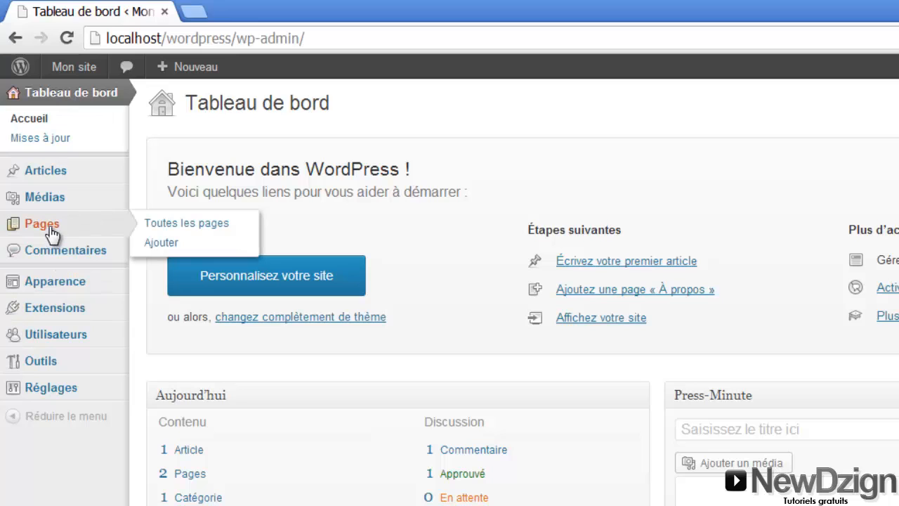
left_click(181, 228)
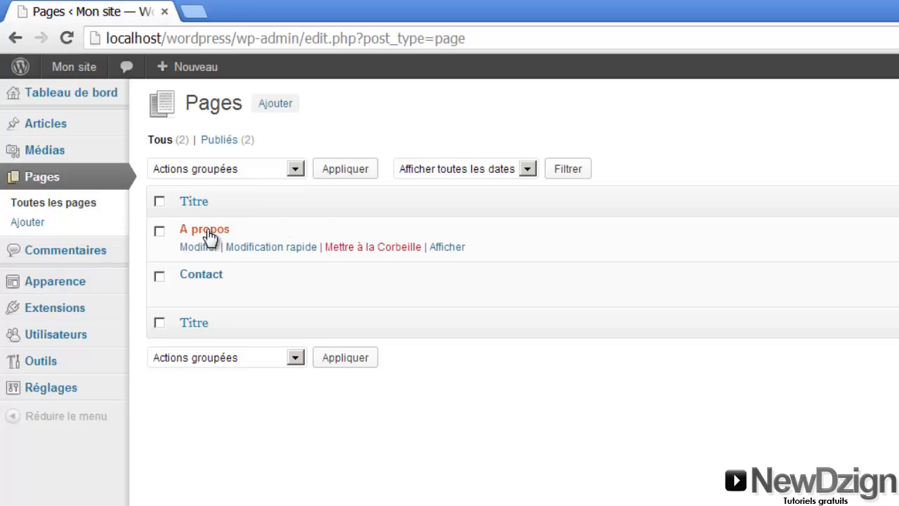
left_click(209, 234)
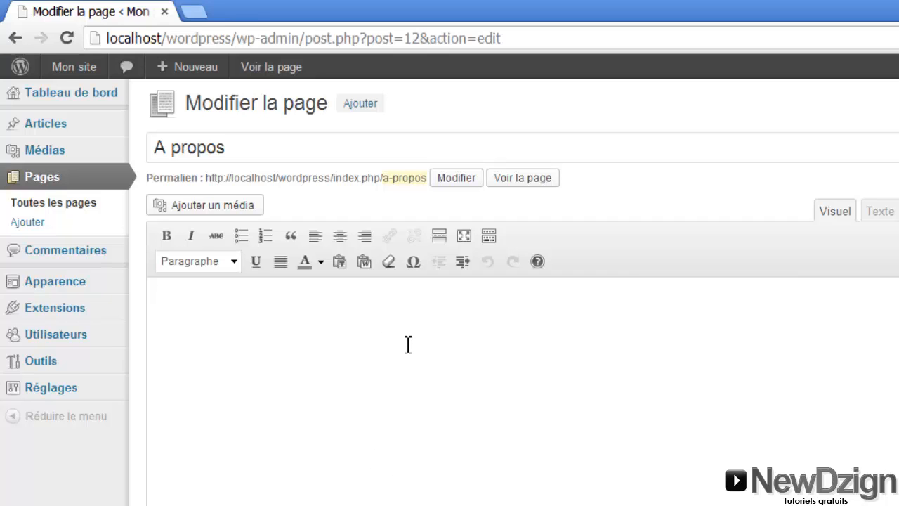
Fill the page body with the two paragraphs starting "Salut, j'ai créé ce site internet" and separate them with a blank line in the HTML source.
type("Salut, j'ai créé ce site internet pour permettre au gens d'approfondir leur connaissance en programmation web, et apprendre à créer leur propre site sans dépendre d'un webmaster ou d'une agence web. Pour répondre aux besoins d'un client, il établit dans un premier temps un \"Dossier d'opportunité\" qui détermine les besoins du client en matière d'informatisation et contrôle, poste par poste, la nécessité de l'informatisation (un poste pouvant parfois être plus performant sans informatisation, qu'avec). Il s'agit ici d'une phase cruciale puisqu'il faut non seulement répondre aux besoins présents du client, mais aussi, concevoir un système informatique qui accompagnera le client dans l'évolution de ses activités")
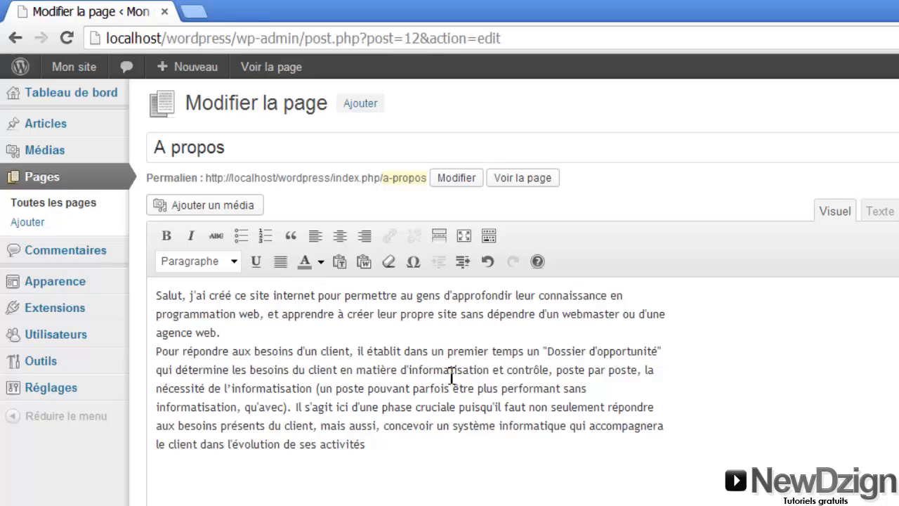
left_click(879, 212)
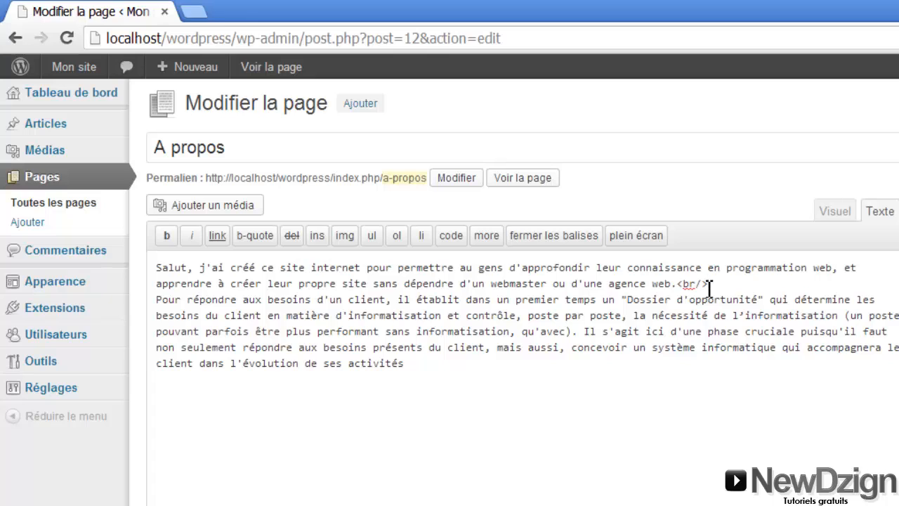
type(">")
left_click_drag(746, 283, 681, 287)
left_click(827, 214)
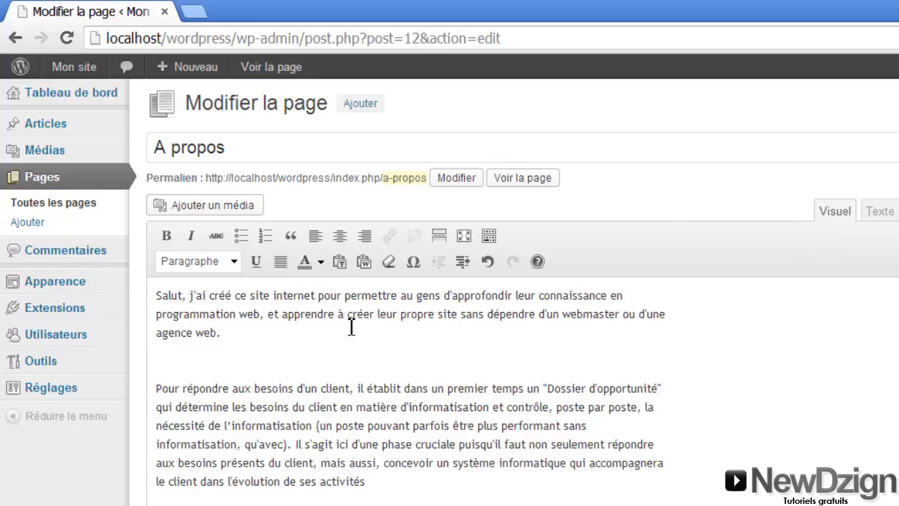
Upload ND.png from the Bureau folder, insert it into the A propos page and update the page.
left_click(226, 358)
left_click(215, 212)
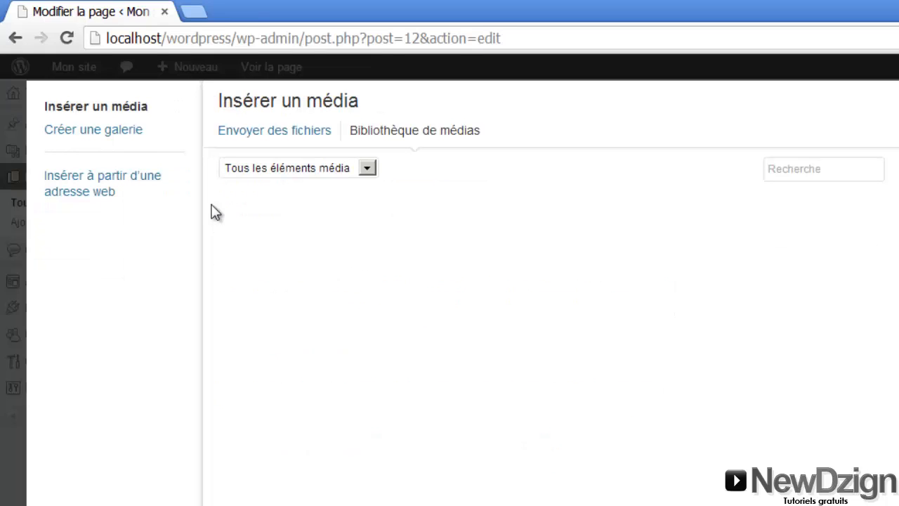
left_click(271, 134)
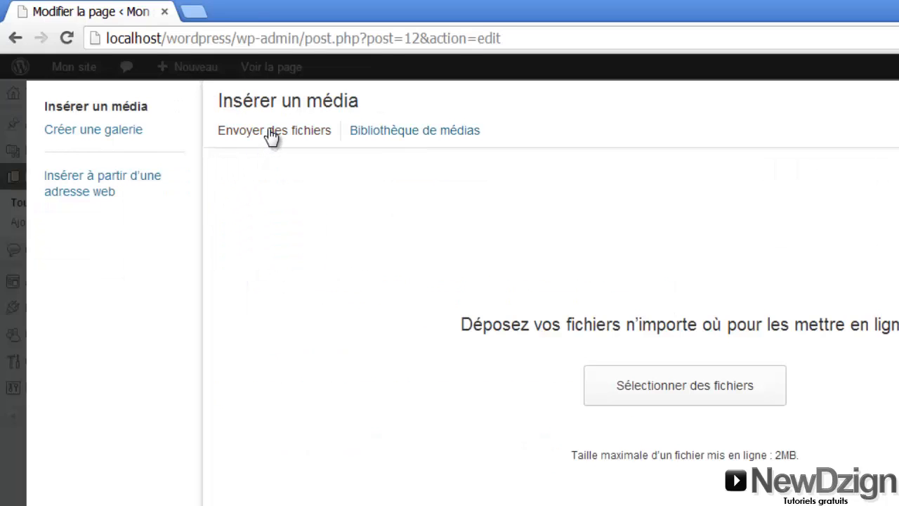
left_click(729, 397)
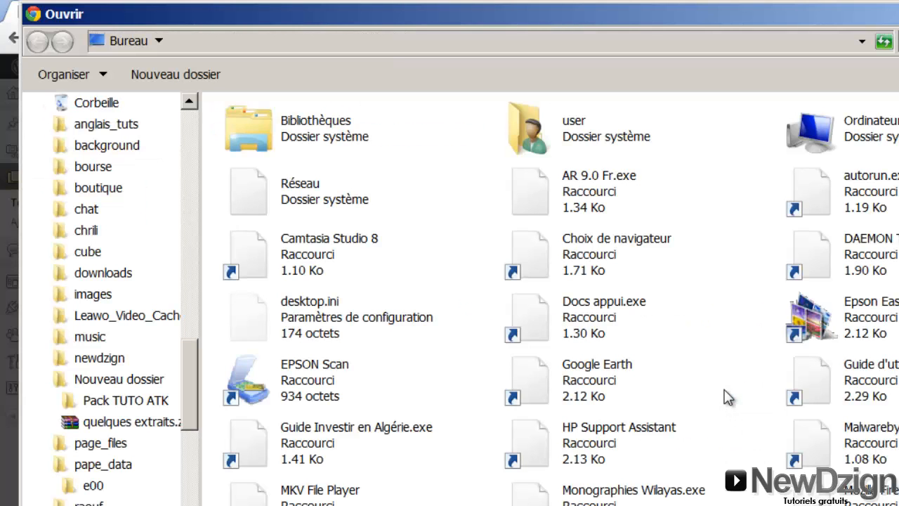
left_click(592, 250)
type("nd")
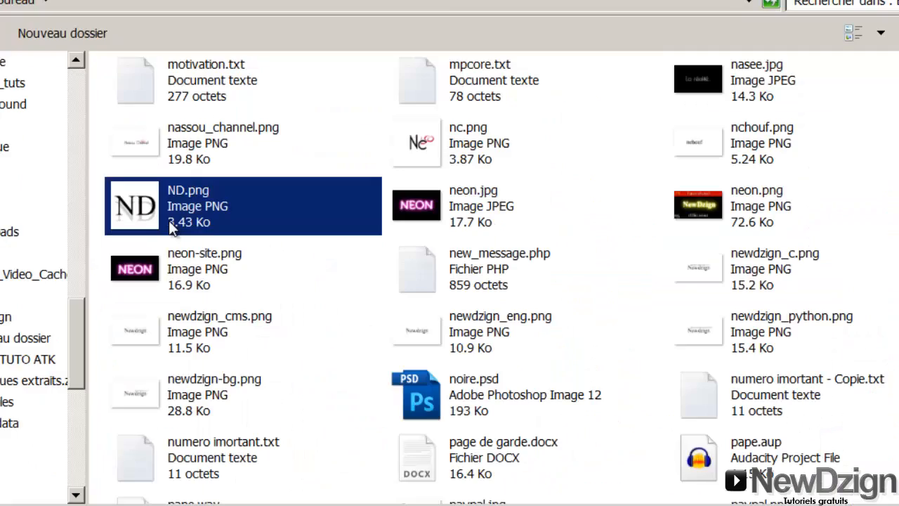
double_click(170, 228)
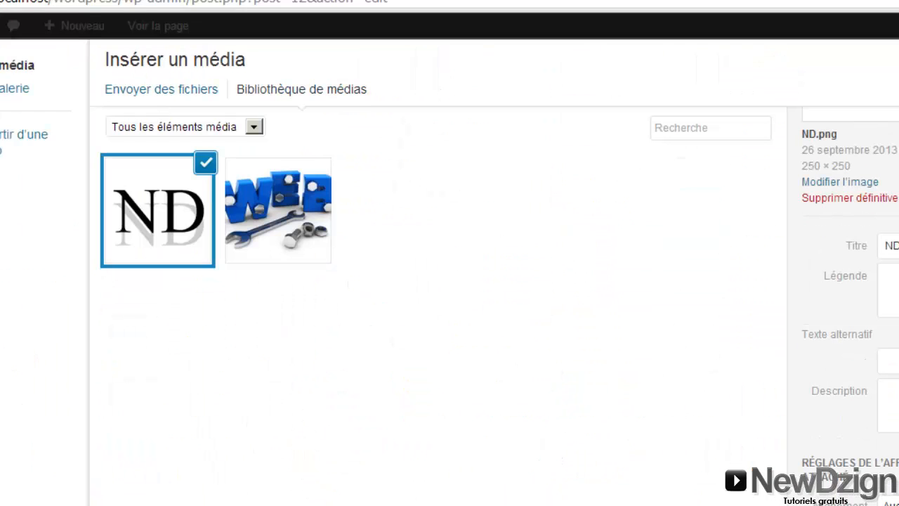
left_click(825, 484)
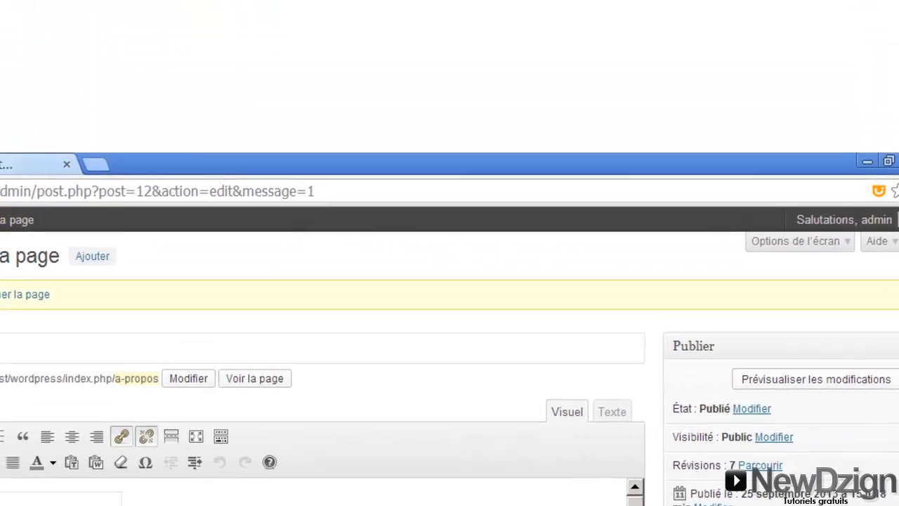
Open the live site in another tab and check the image and text on the A propos page.
left_click(236, 10)
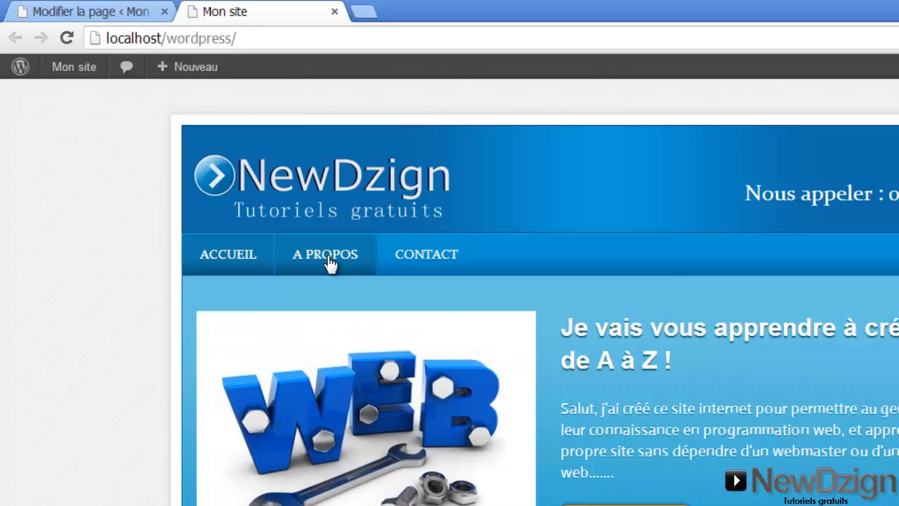
left_click(330, 264)
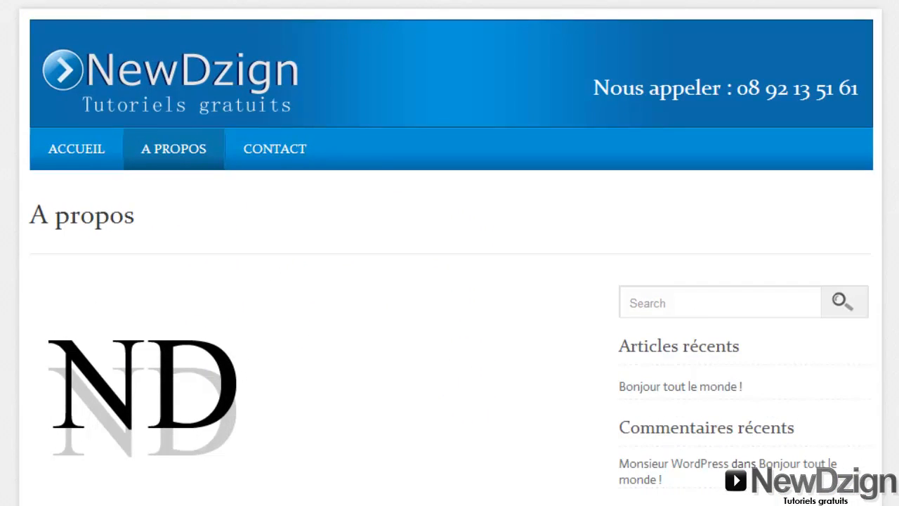
scroll(779, 249, "down", 5)
scroll(449, 253, "up", 5)
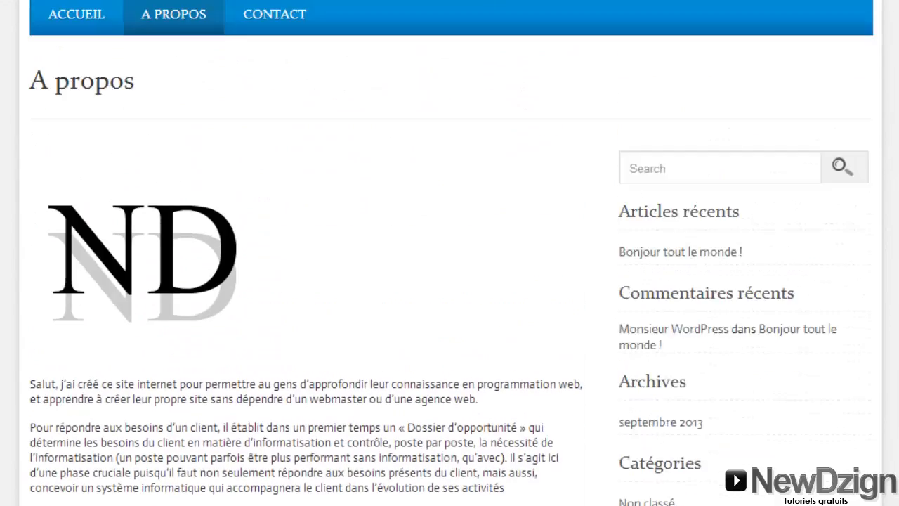
scroll(449, 253, "down", 2)
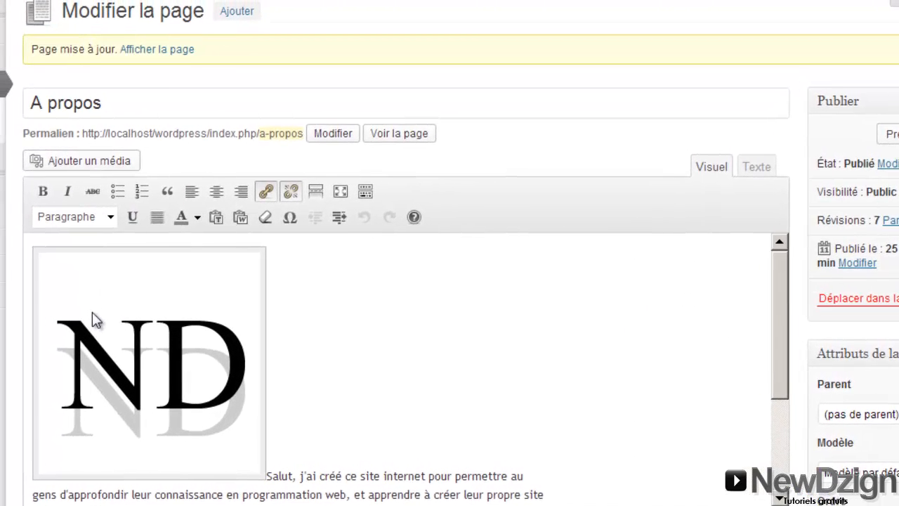
Align the ND image left so the text flows beside it, and check the layout on the published page.
left_click(177, 293)
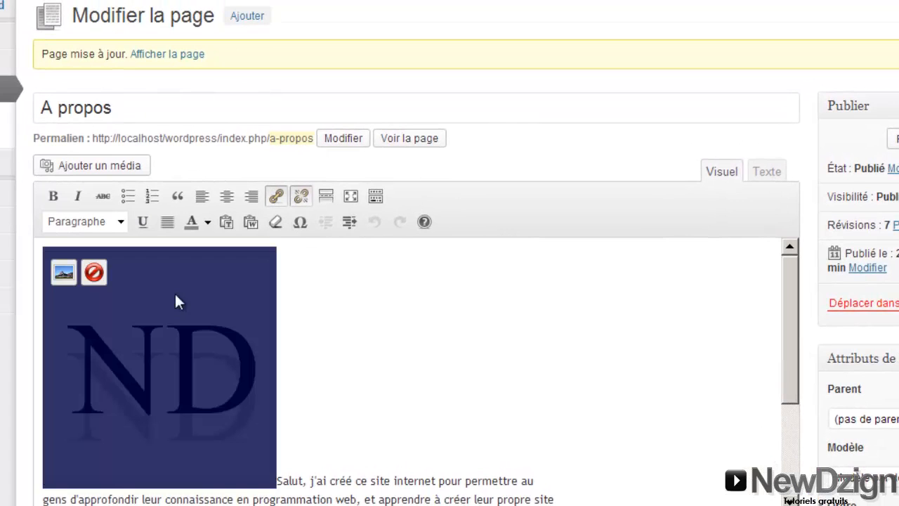
left_click(199, 200)
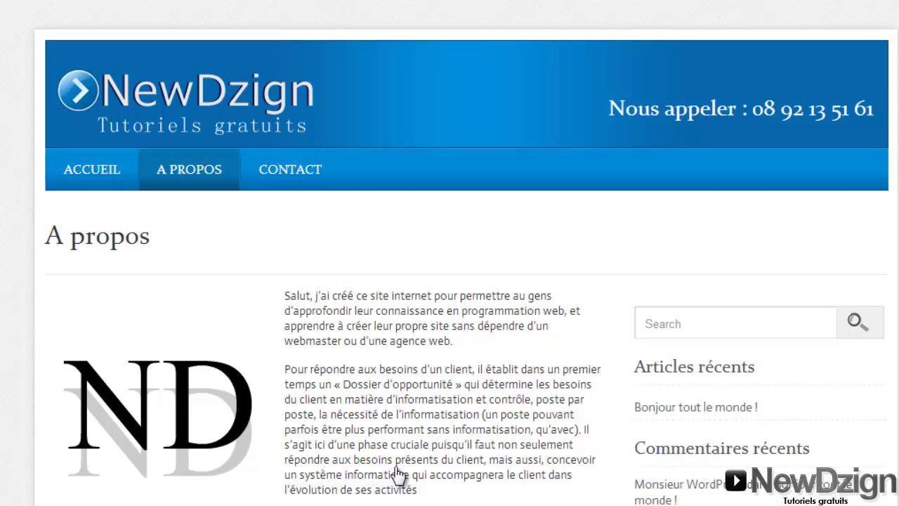
scroll(449, 253, "down", 5)
scroll(450, 253, "up", 3)
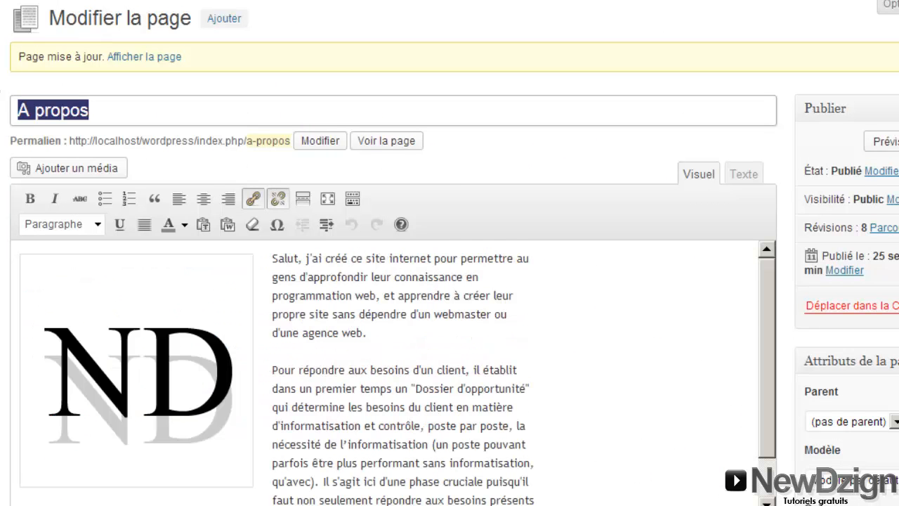
End the last sentence with a period and add a new paragraph below reading "Mes vidéos sont gatuites et le resteront".
scroll(394, 267, "down", 2)
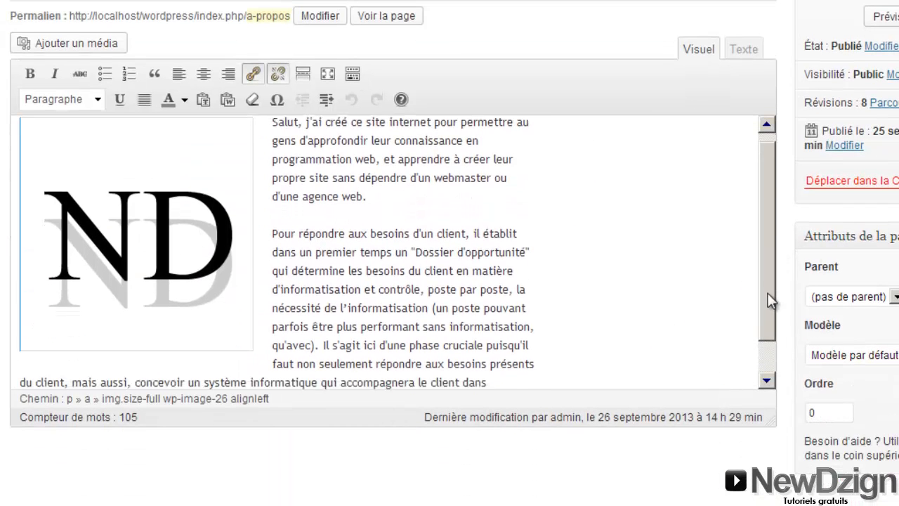
scroll(769, 299, "down", 1)
left_click(243, 357)
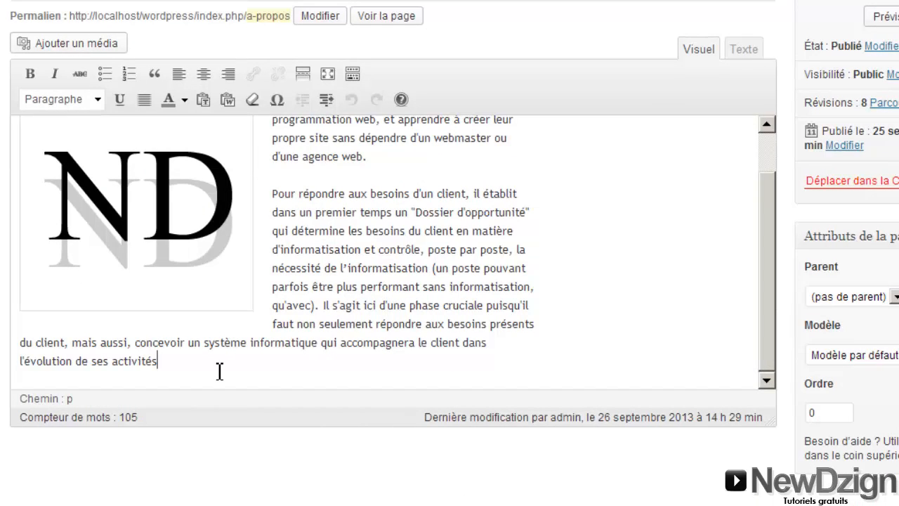
key("Return")
key("Return")
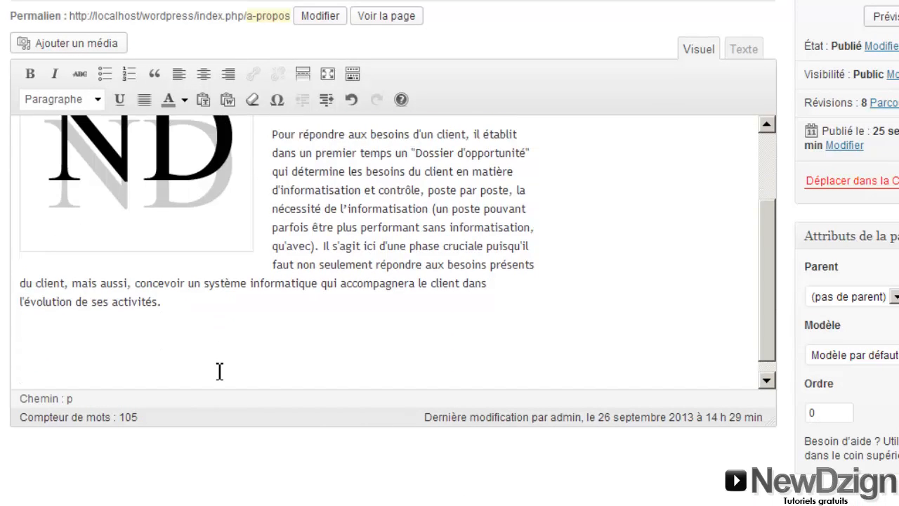
type("Mes videos")
key("BackSpace")
key("BackSpace")
key("BackSpace")
key("BackSpace")
type("és")
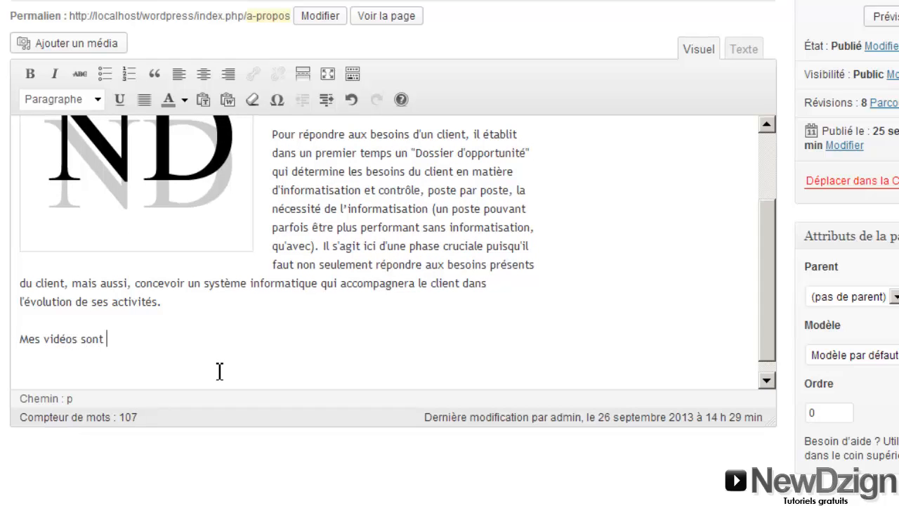
type("gatuites et le ")
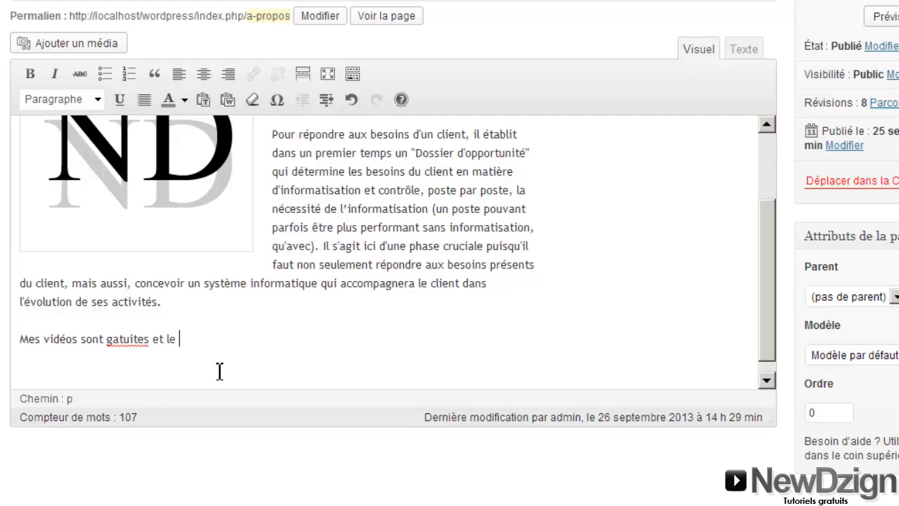
type("resteront")
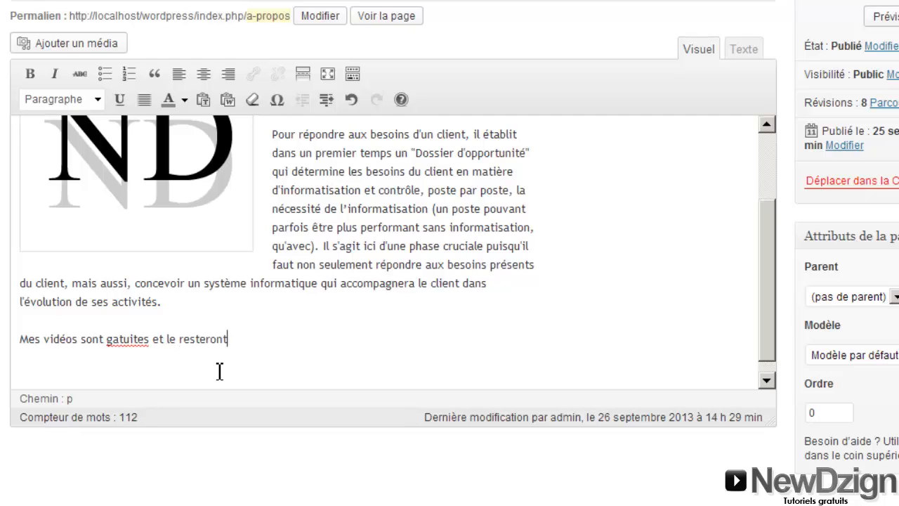
Correct the new sentence to read "Mes vidéos sont gratuites et elles le resteront".
left_click(164, 340)
type("elles")
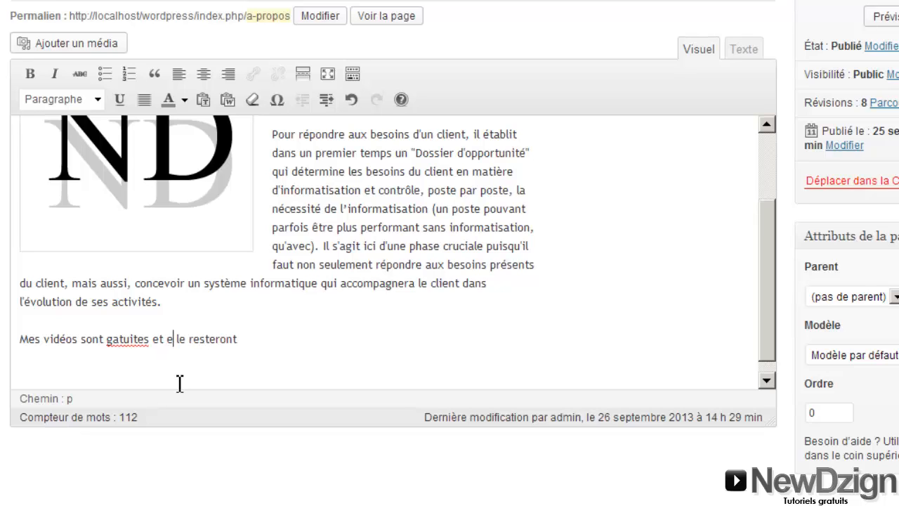
left_click(115, 341)
type("r")
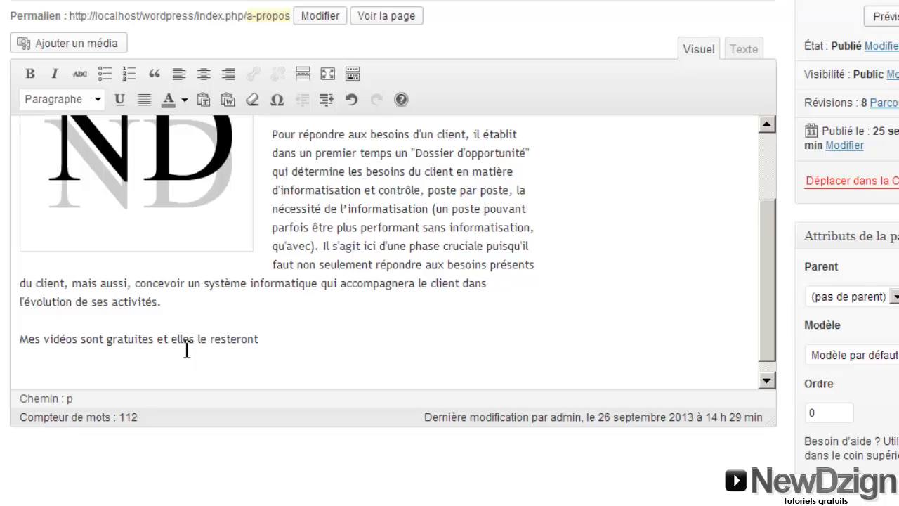
Format the sentence "Mes vidéos sont gratuites et elles le resteront" as a centred block quote in the Titre 3 style.
left_click_drag(269, 337, 20, 337)
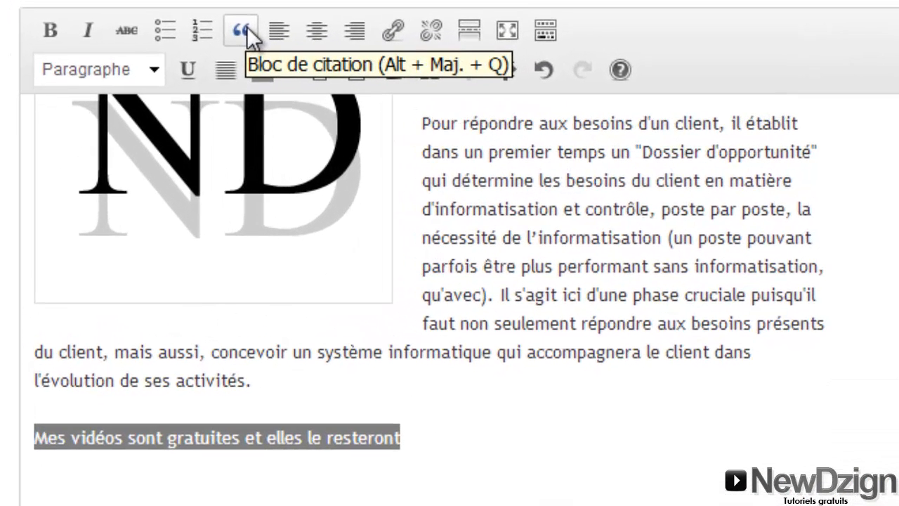
left_click(246, 28)
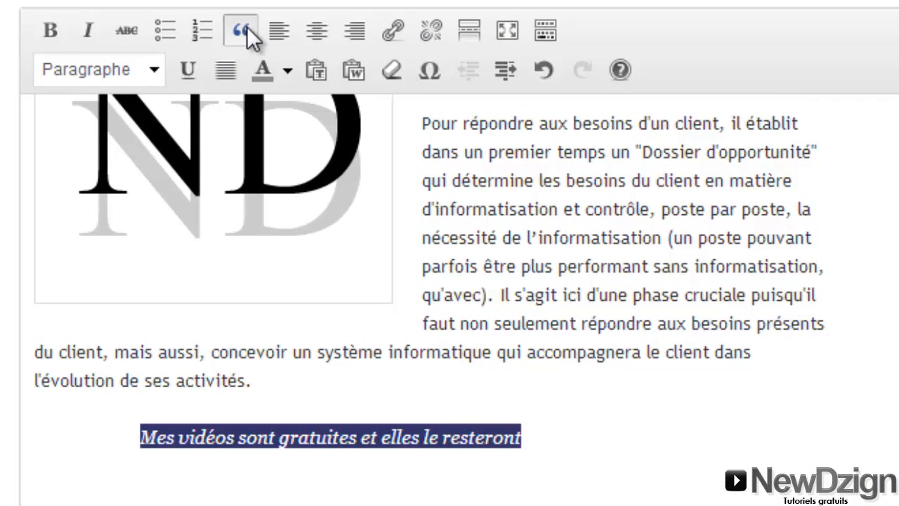
left_click(316, 31)
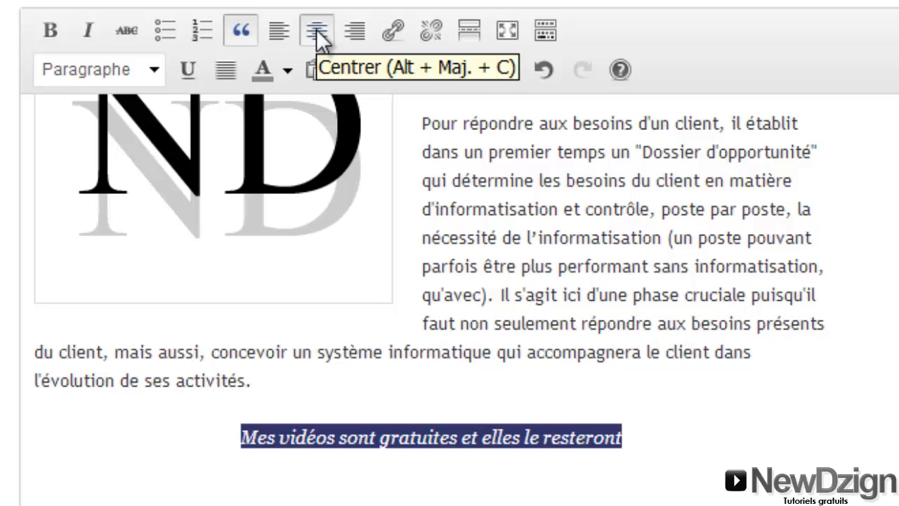
left_click(157, 68)
left_click_drag(176, 156, 179, 206)
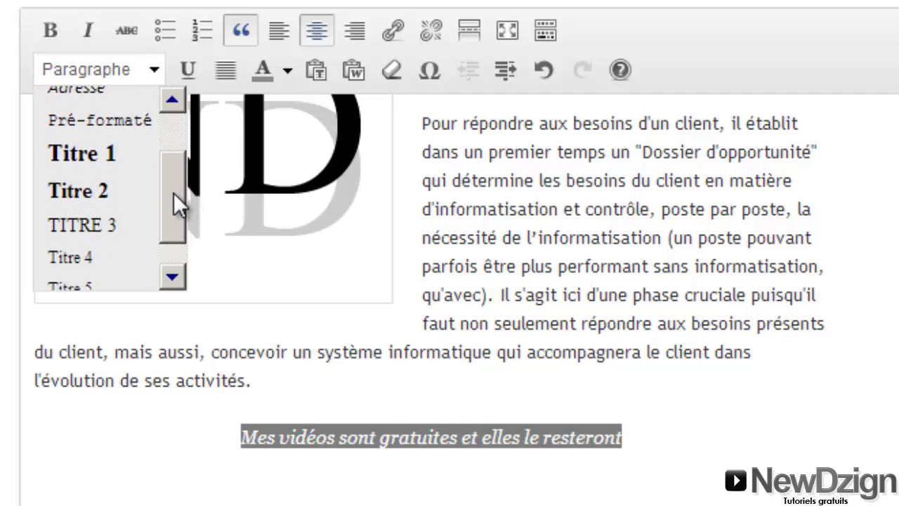
left_click(116, 212)
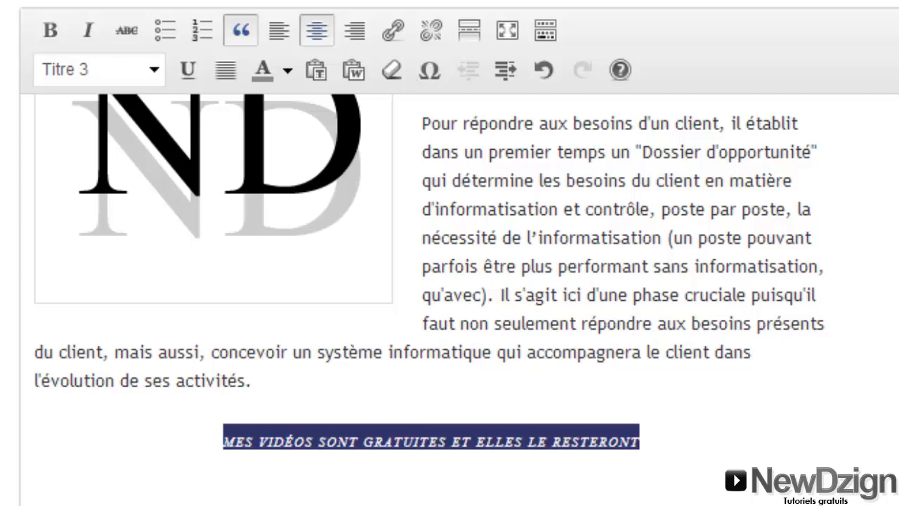
Change the closing quote "Mes vidéos sont gratuites et elles le resteront" to the Titre 2 style and colour its text dark blue.
left_click(151, 67)
left_click(113, 178)
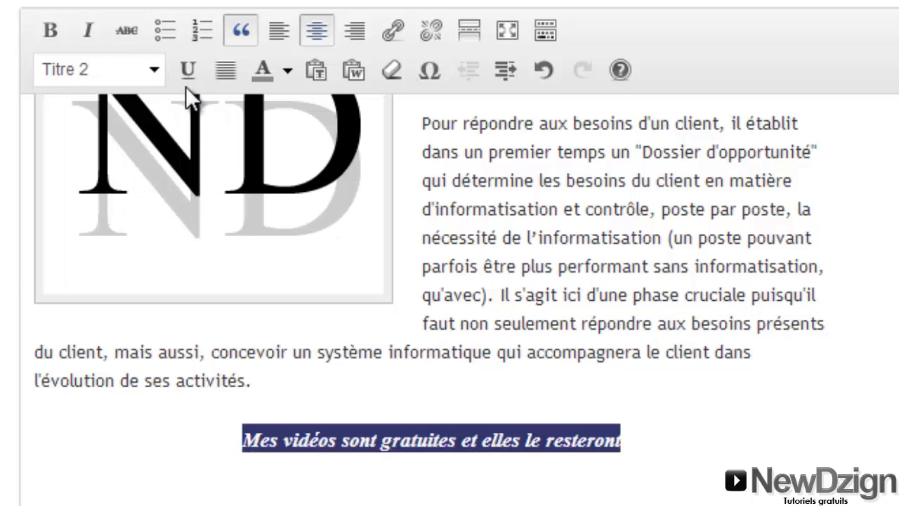
left_click(156, 67)
left_click_drag(166, 245, 165, 123)
left_click(154, 68)
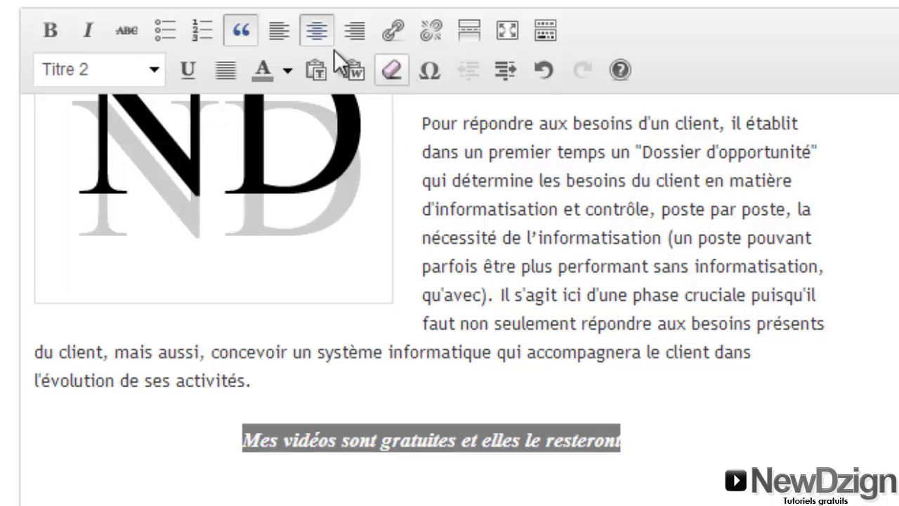
left_click(285, 69)
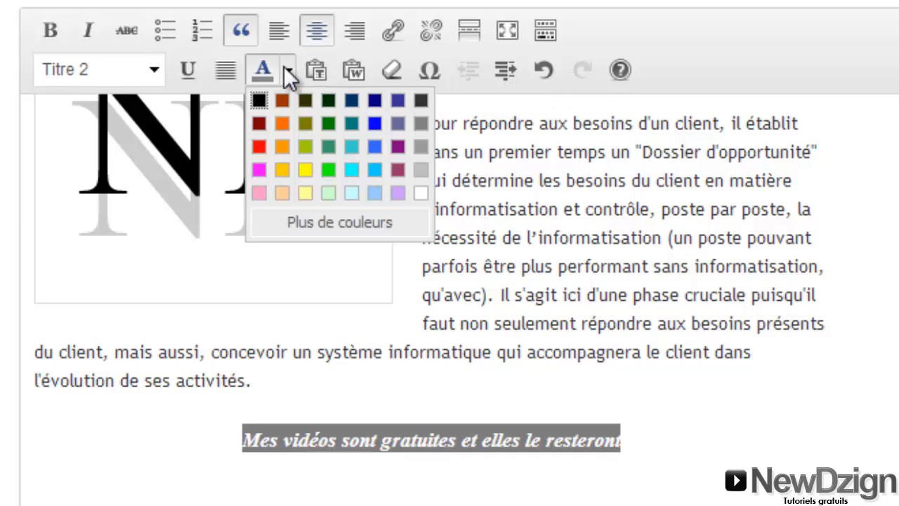
left_click(374, 102)
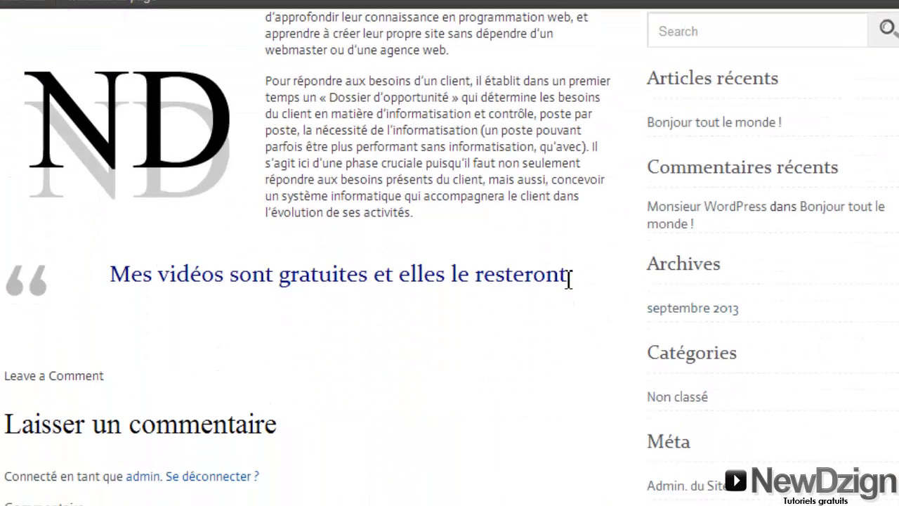
Check the coloured quote and the comment area beneath it on the published A propos page.
left_click_drag(576, 280, 141, 291)
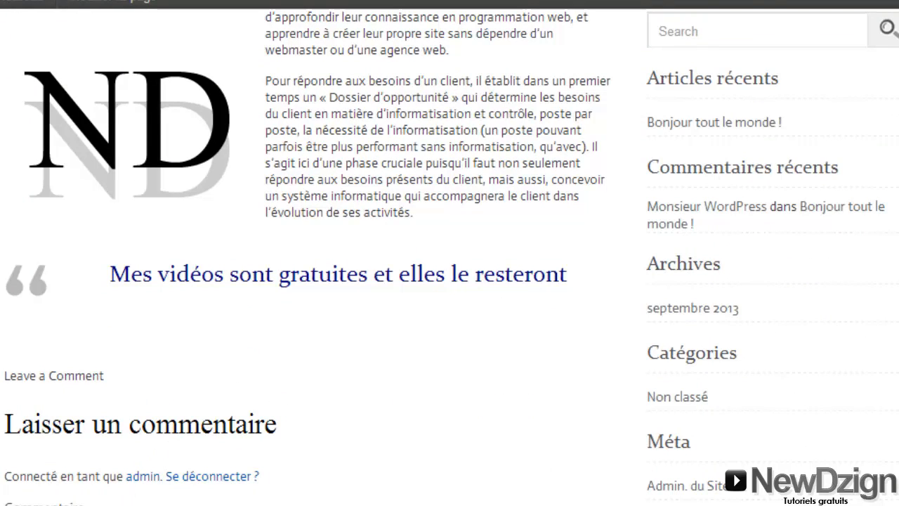
scroll(449, 281, "down", 3)
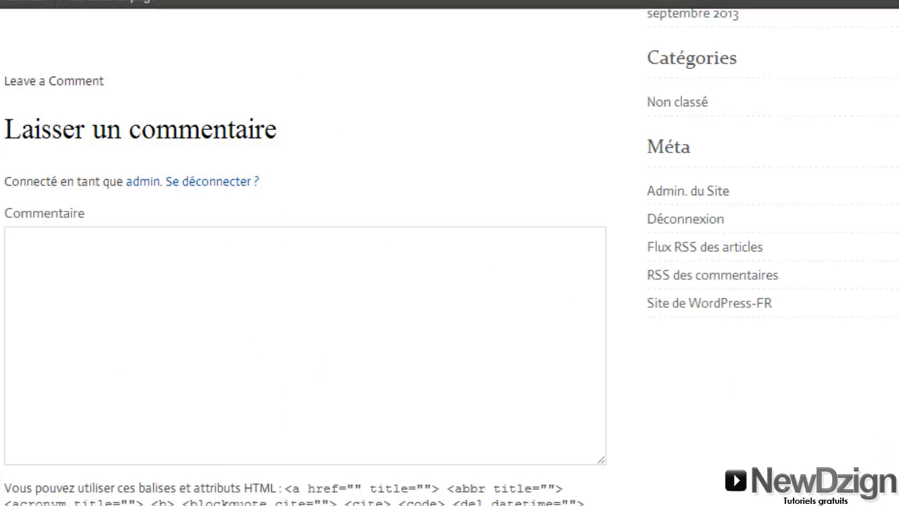
scroll(450, 252, "up", 8)
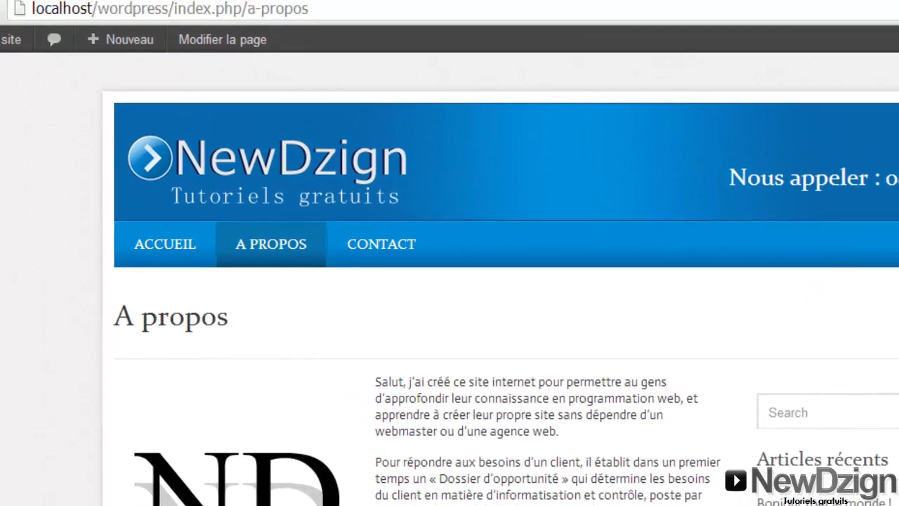
Show the Discussion settings in the A propos page editor and disable comments for the page, saving the update.
left_click(114, 14)
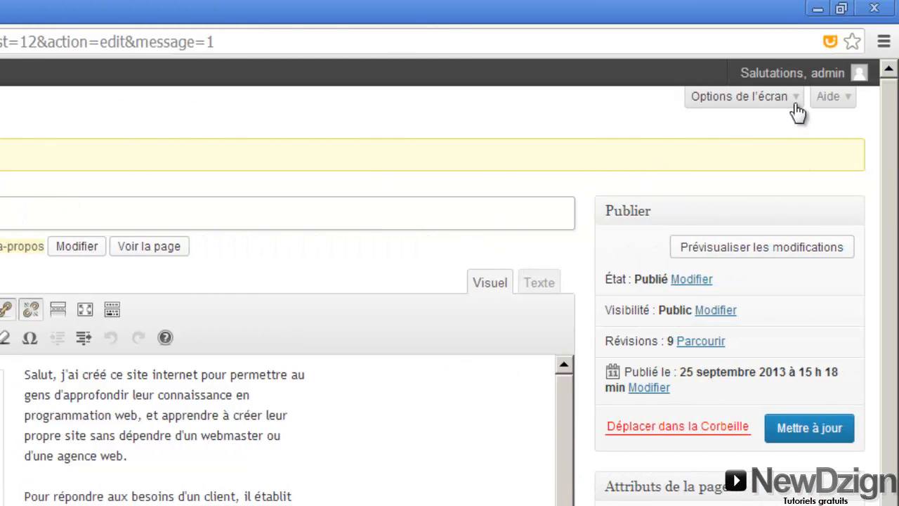
left_click(789, 99)
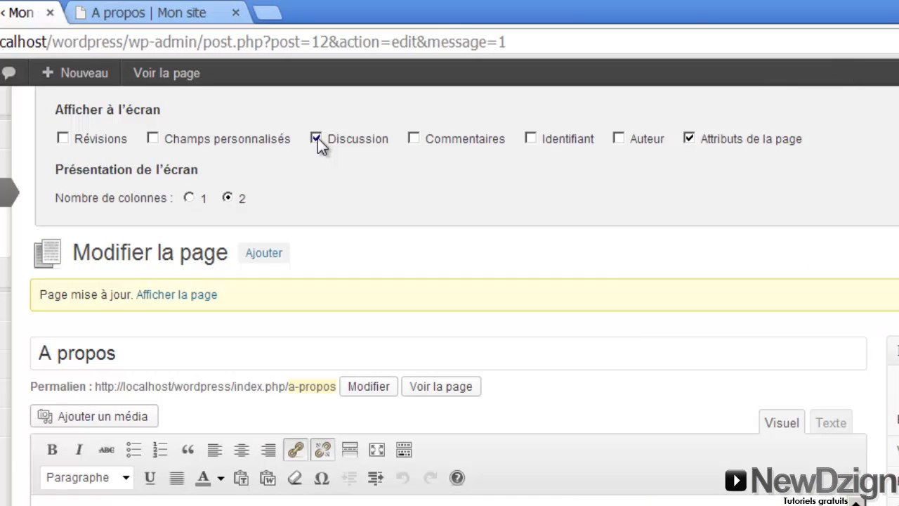
scroll(450, 295, "down", 5)
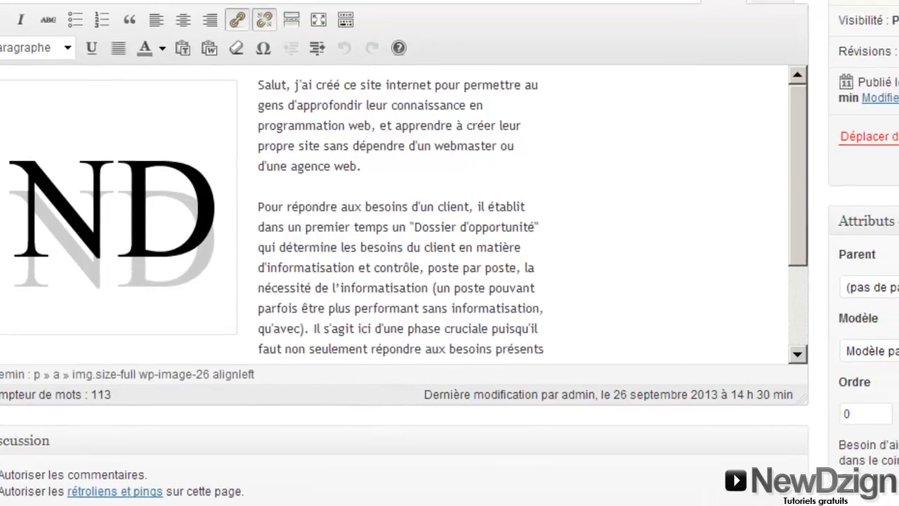
left_click(815, 198)
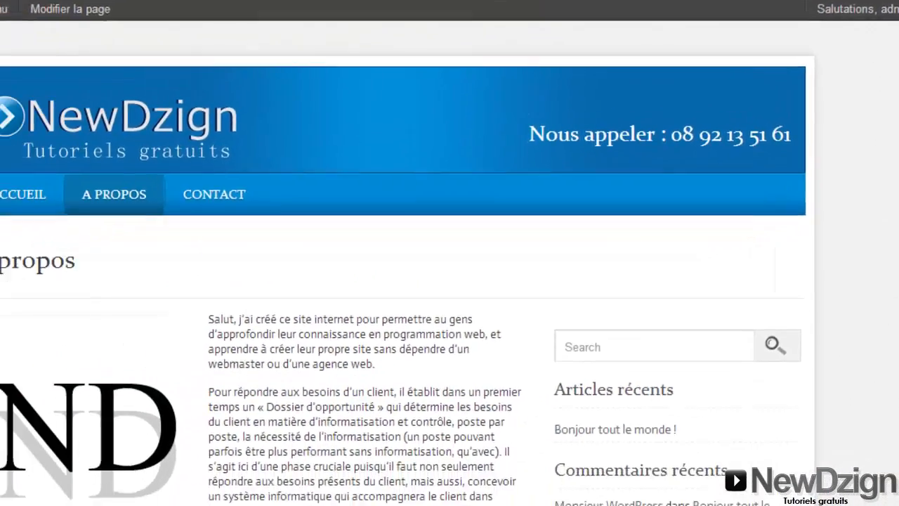
Review the whole published A propos page from header to footer, examining the image and text layout, the quote and the area below it.
scroll(449, 253, "down", 7)
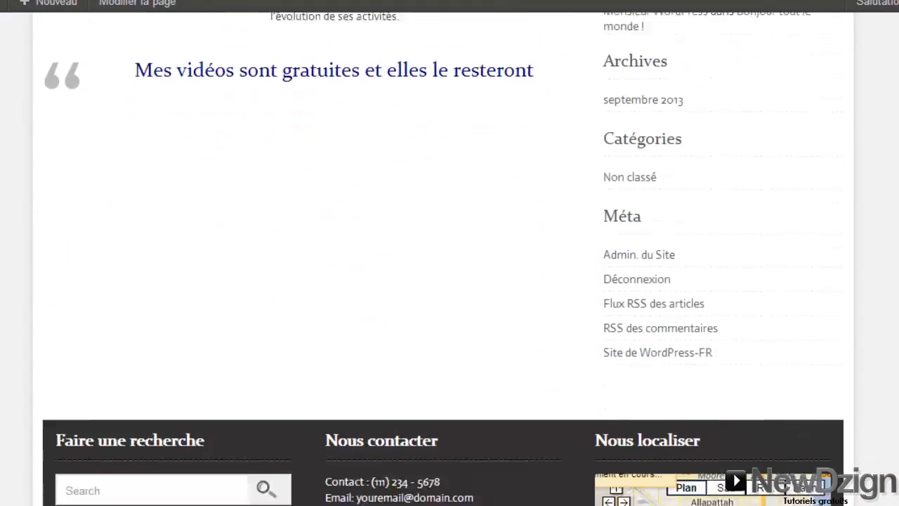
scroll(449, 253, "down", 2)
scroll(449, 253, "up", 6)
scroll(450, 253, "down", 6)
scroll(449, 252, "up", 6)
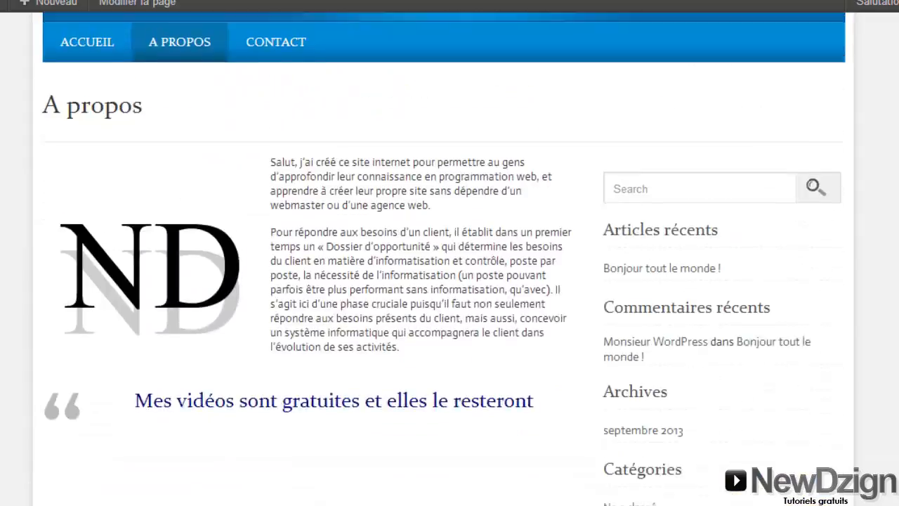
scroll(449, 253, "down", 5)
scroll(450, 253, "up", 4)
scroll(450, 253, "down", 4)
scroll(449, 253, "up", 2)
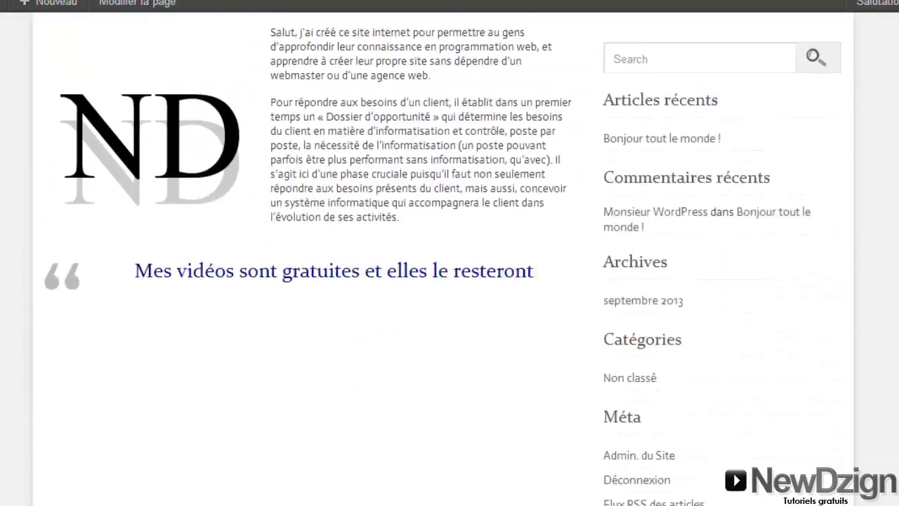
scroll(449, 253, "up", 3)
scroll(449, 253, "down", 5)
scroll(449, 253, "up", 6)
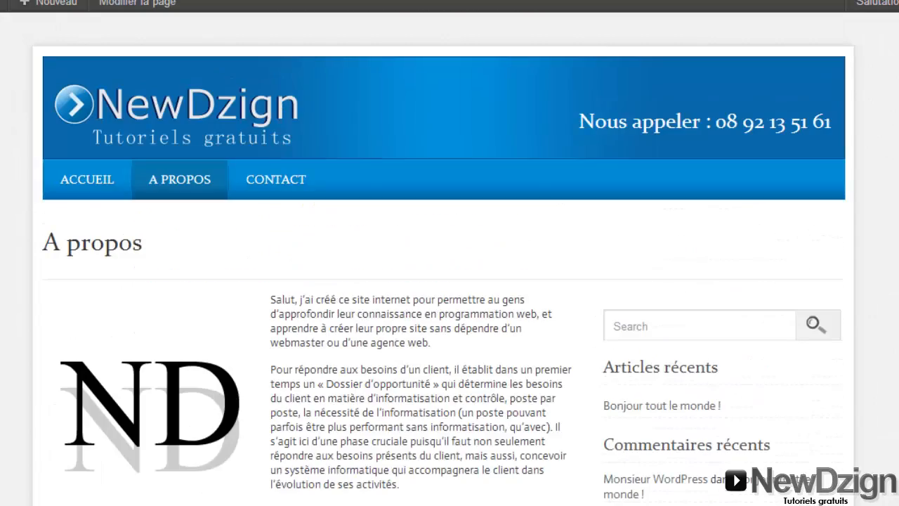
scroll(449, 252, "down", 6)
scroll(450, 253, "up", 6)
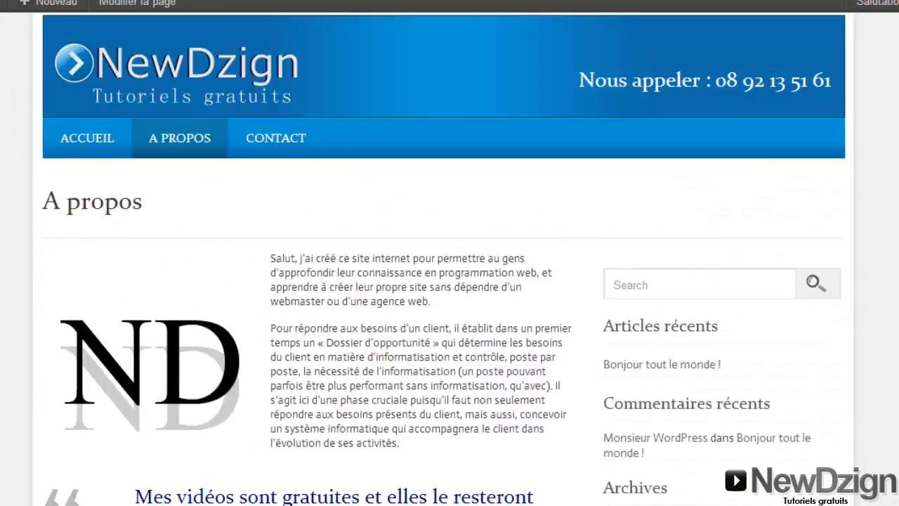
scroll(449, 253, "down", 6)
scroll(449, 253, "up", 6)
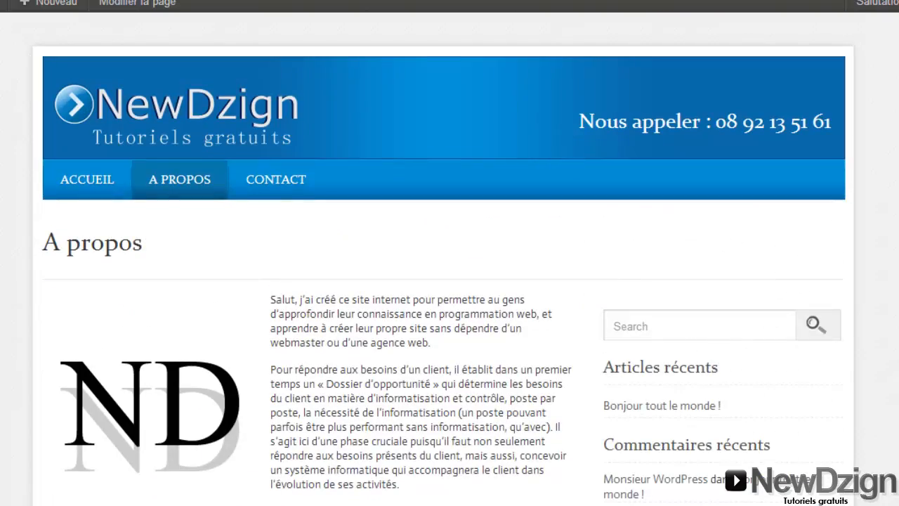
scroll(449, 252, "down", 3)
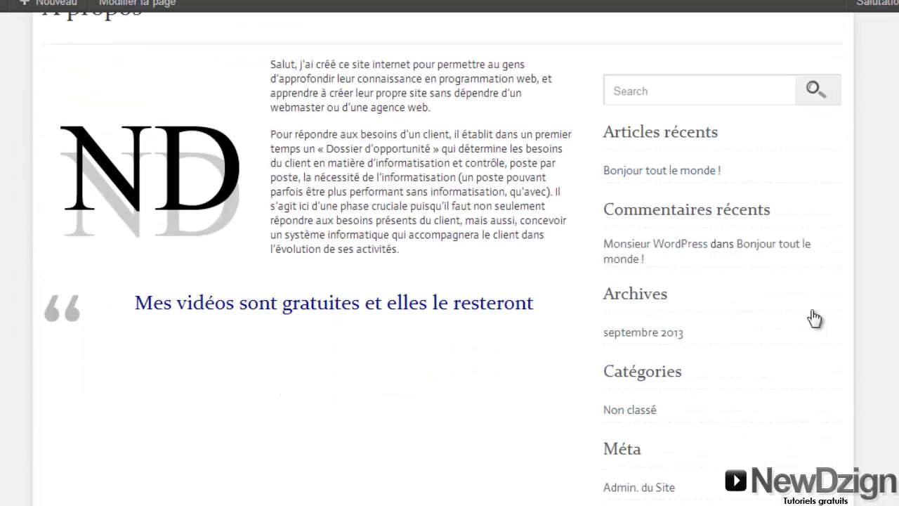